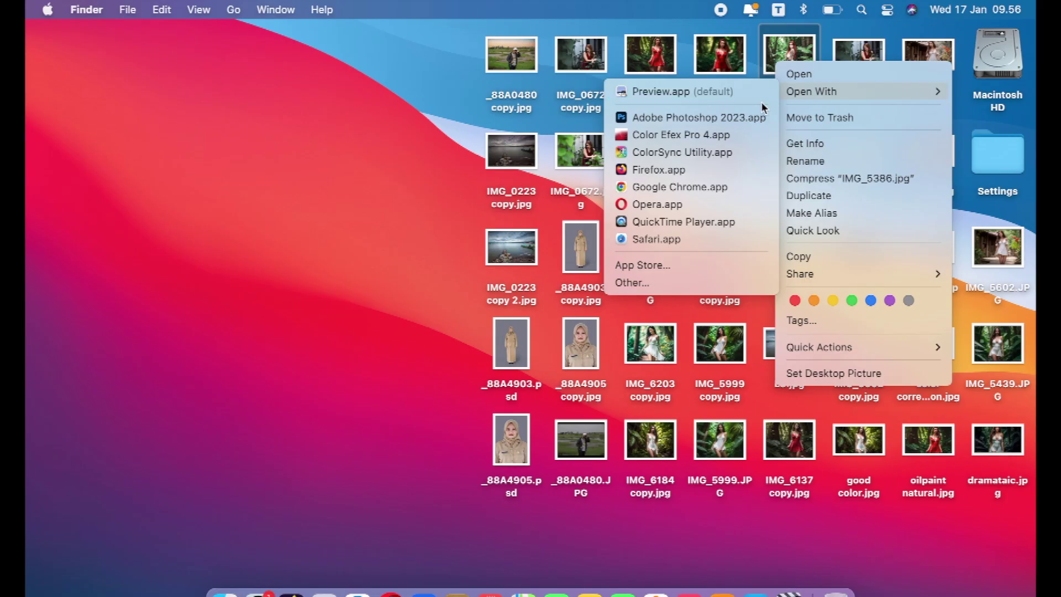
Step: Open IMG_5386.jpg from the desktop with Adobe Photoshop 2023.app
click(752, 121)
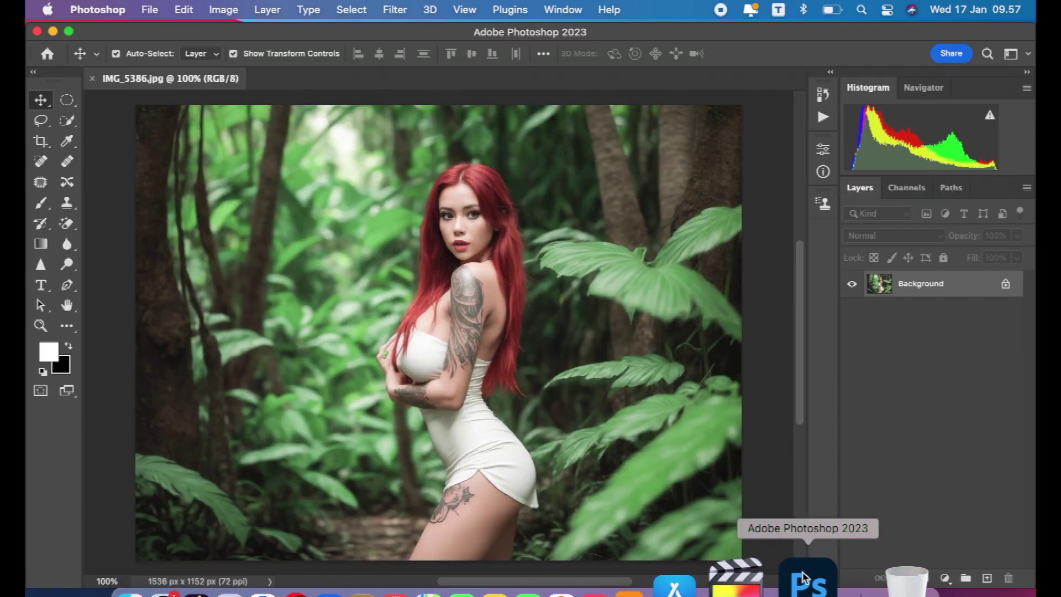
Step: Duplicate the Background layer and apply the Camera Raw Filter to the copy
drag(909, 286, 987, 577)
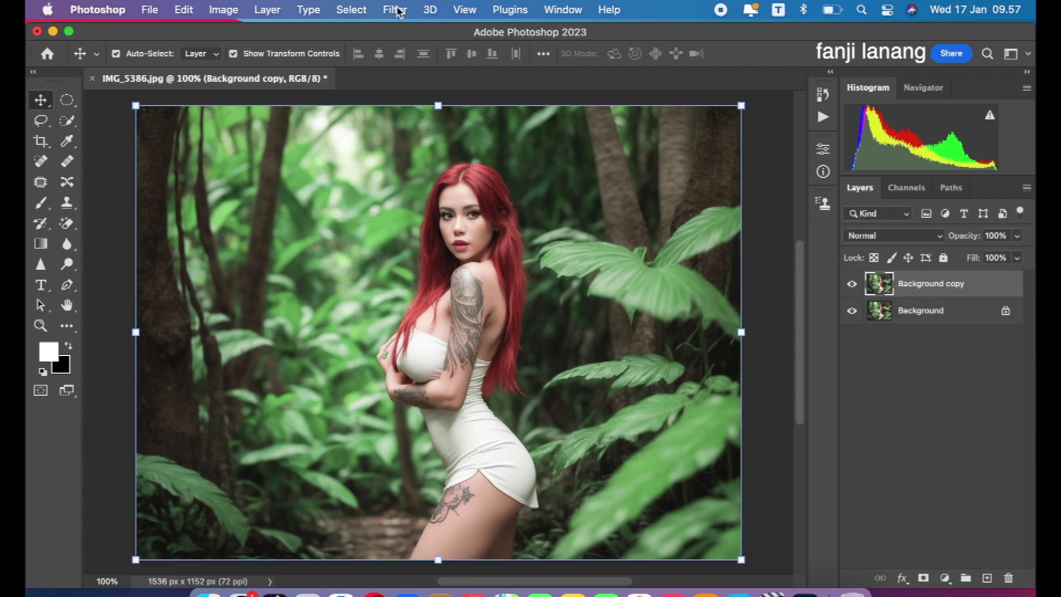
click(395, 10)
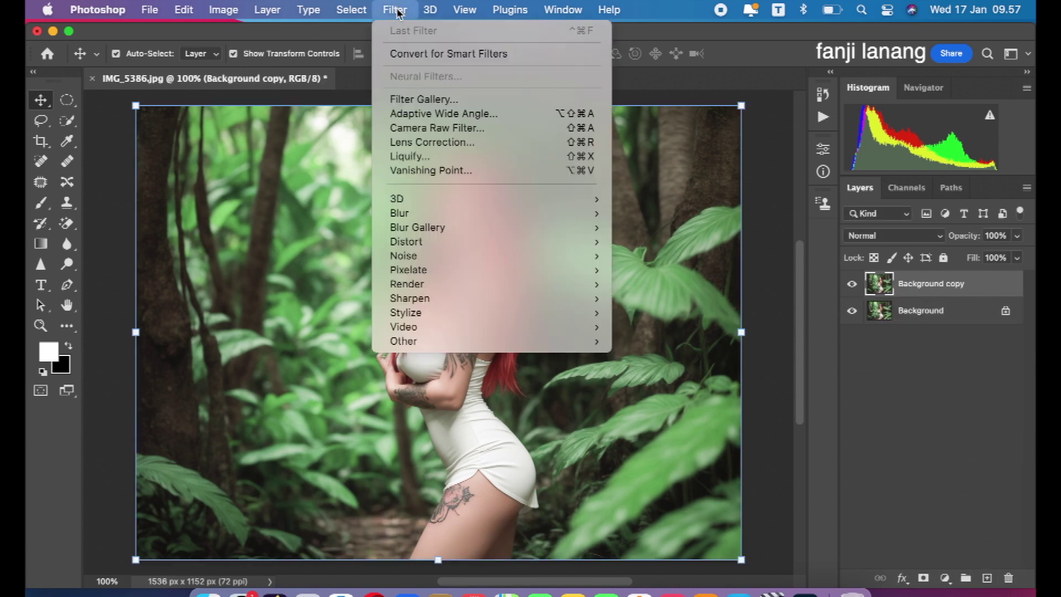
click(434, 130)
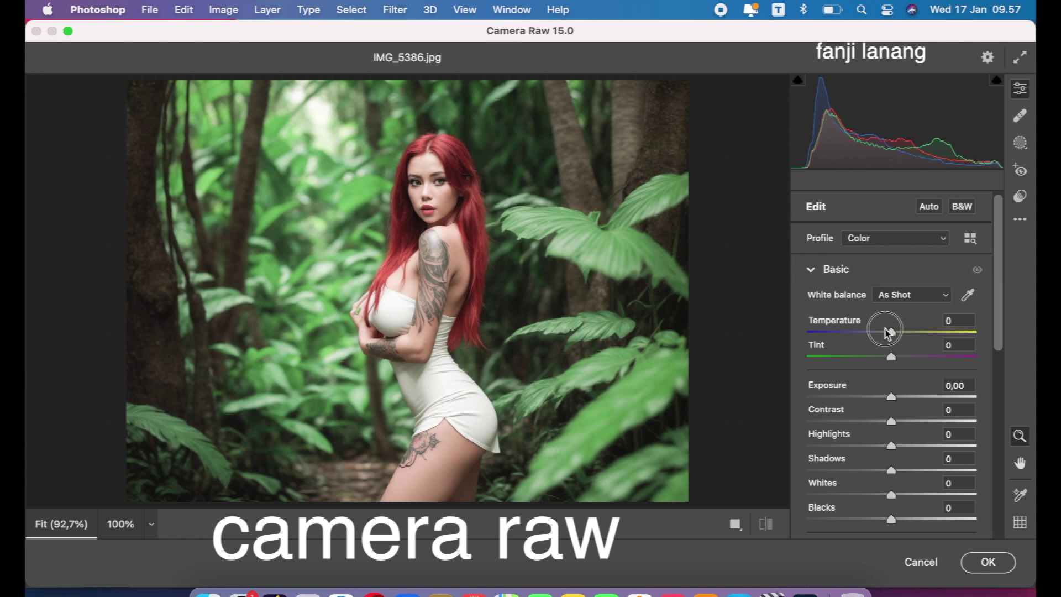
Step: Set temperature −5, exposure −0.60, contrast +20, highlights −30, shadows +40, blacks −15, texture −10
drag(890, 333, 888, 334)
mouse_move(882, 395)
mouse_down()
mouse_move(917, 427)
mouse_move(904, 429)
mouse_move(912, 438)
mouse_up()
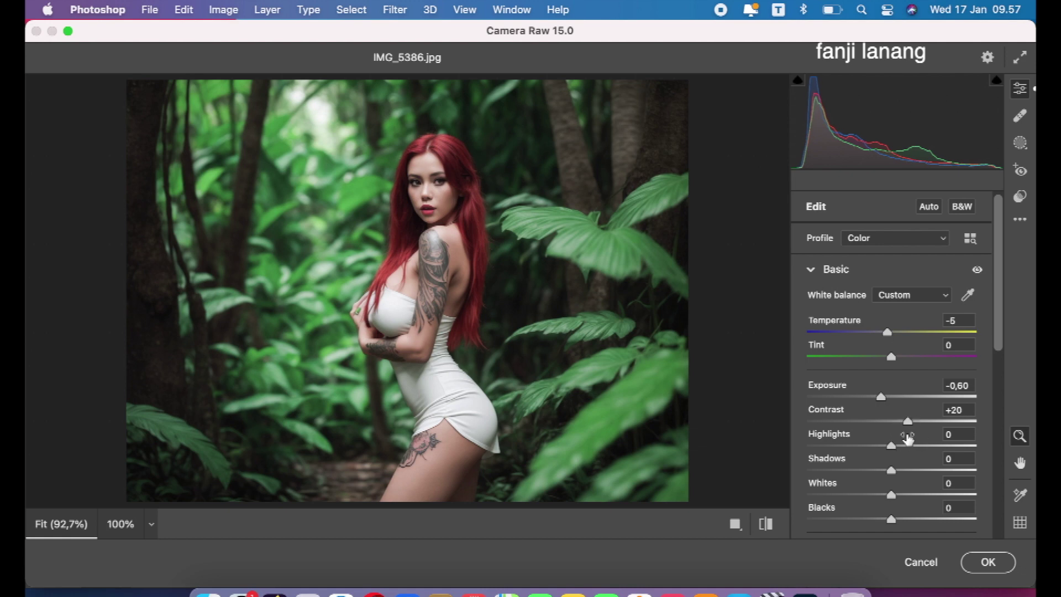
mouse_move(879, 448)
mouse_down()
mouse_move(914, 470)
mouse_move(977, 470)
mouse_move(932, 471)
mouse_move(926, 485)
mouse_up()
drag(997, 334, 997, 367)
mouse_move(906, 449)
mouse_down()
mouse_move(874, 448)
mouse_move(882, 457)
mouse_up()
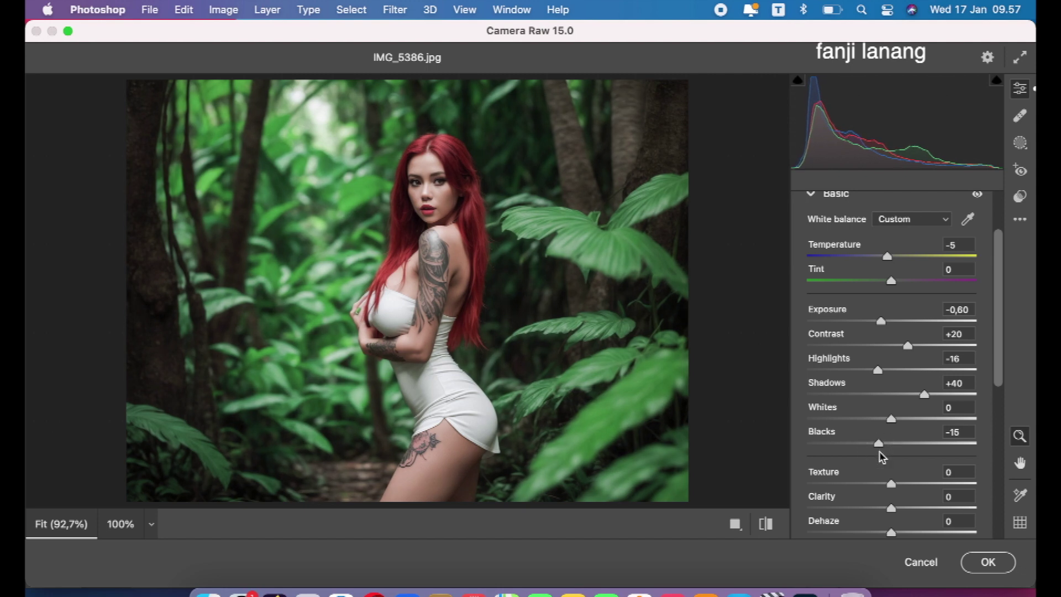
drag(891, 485, 884, 487)
drag(998, 275, 999, 244)
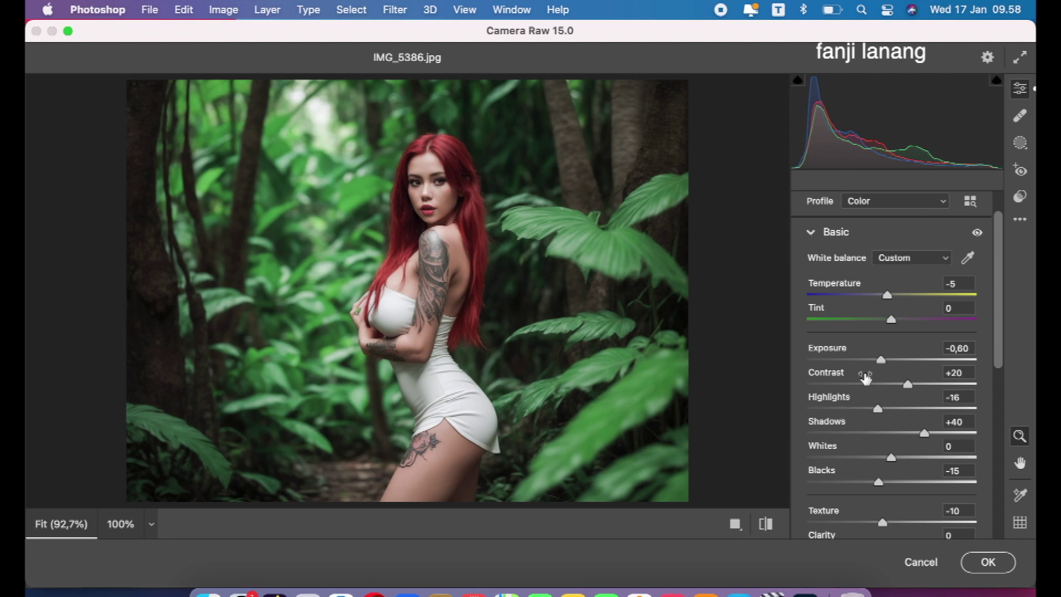
drag(862, 409, 867, 418)
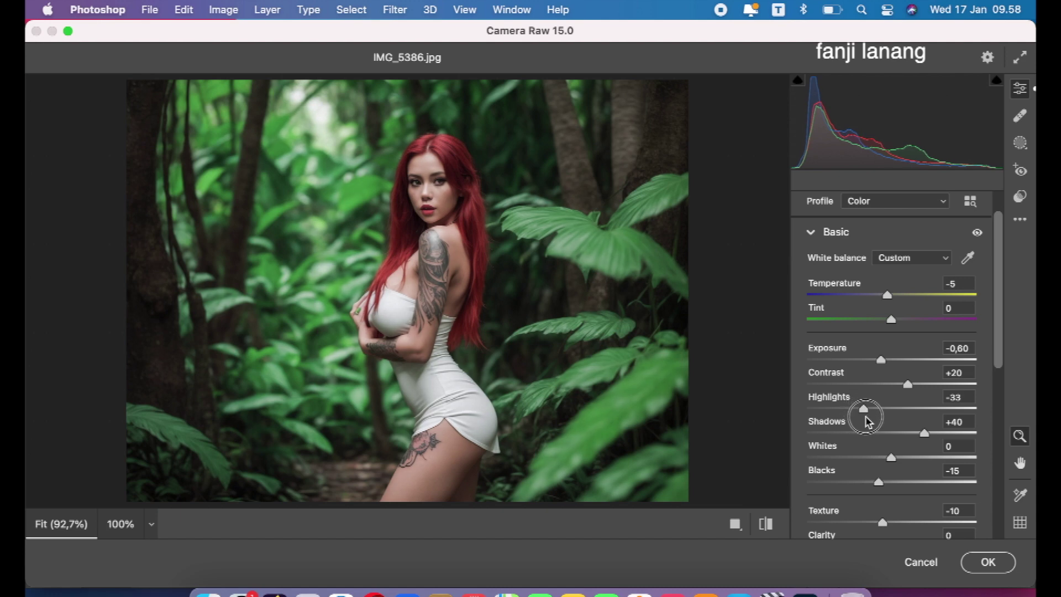
click(812, 232)
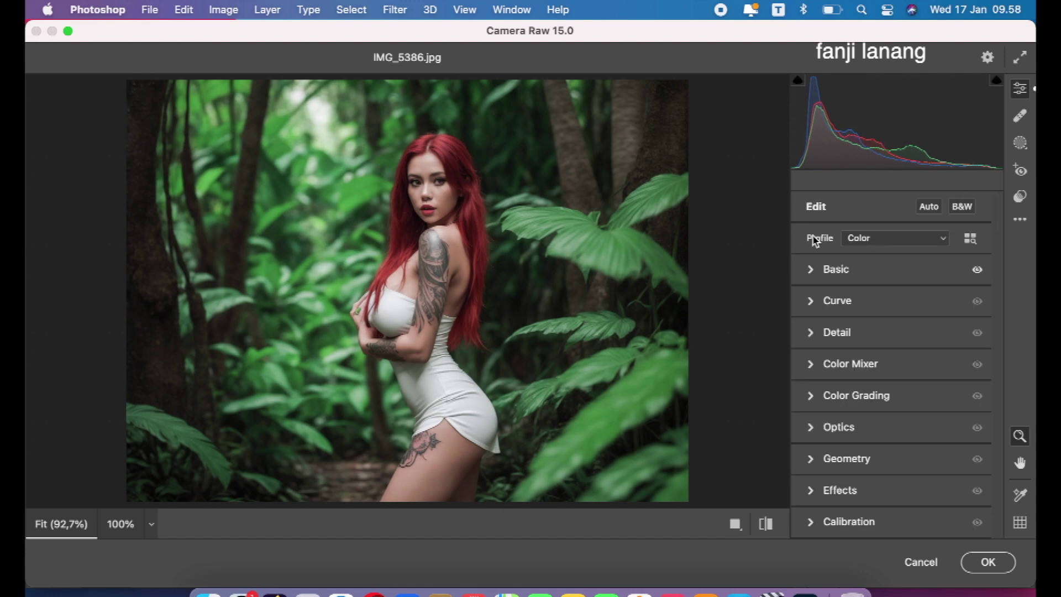
Step: Nudge the point curve's black point right and cap the blue channel's top at 232
click(811, 302)
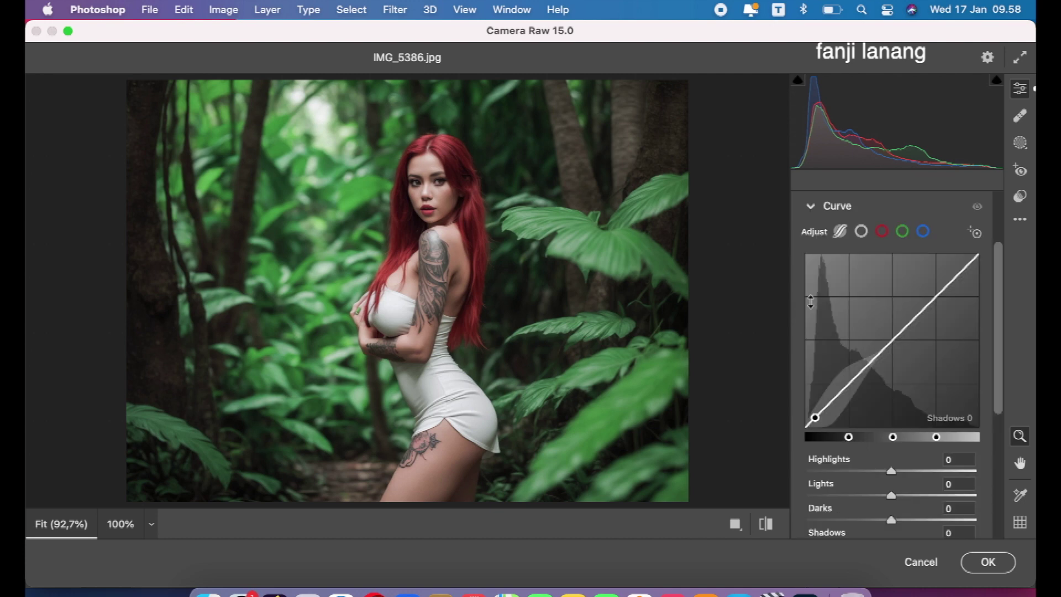
click(861, 232)
drag(805, 427, 808, 426)
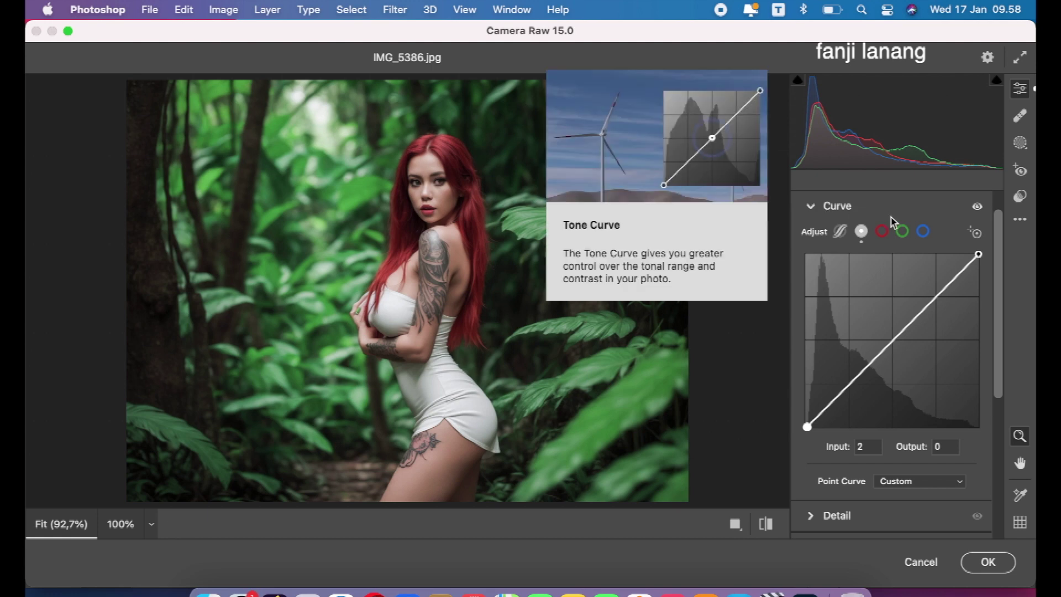
click(923, 231)
drag(978, 254, 978, 270)
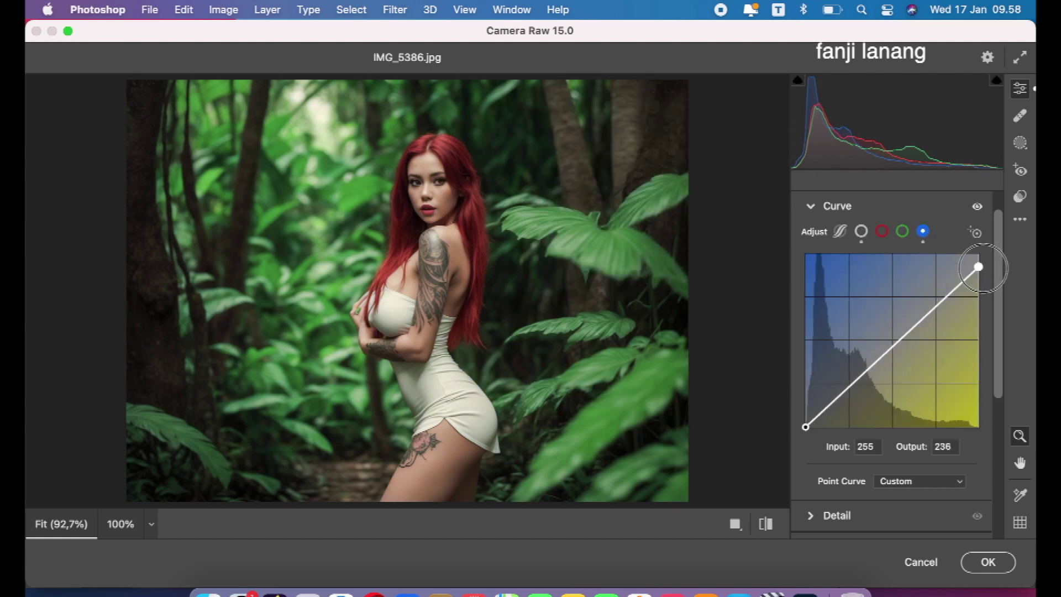
click(813, 209)
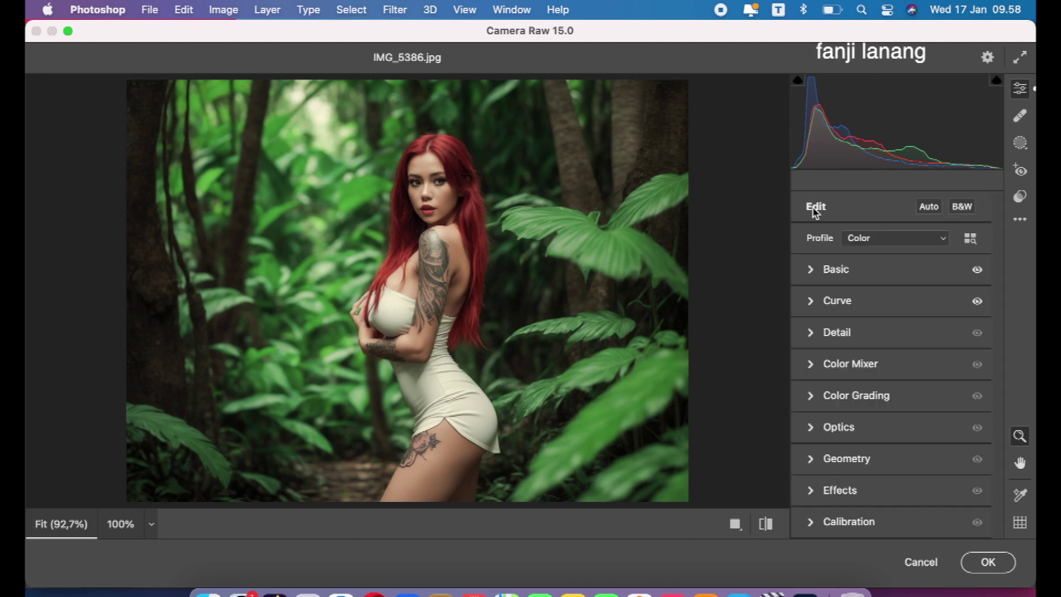
click(810, 365)
Step: Set the Color Mixer hue for Yellows to −13 and Aquas to +13
click(815, 285)
drag(907, 376, 1009, 376)
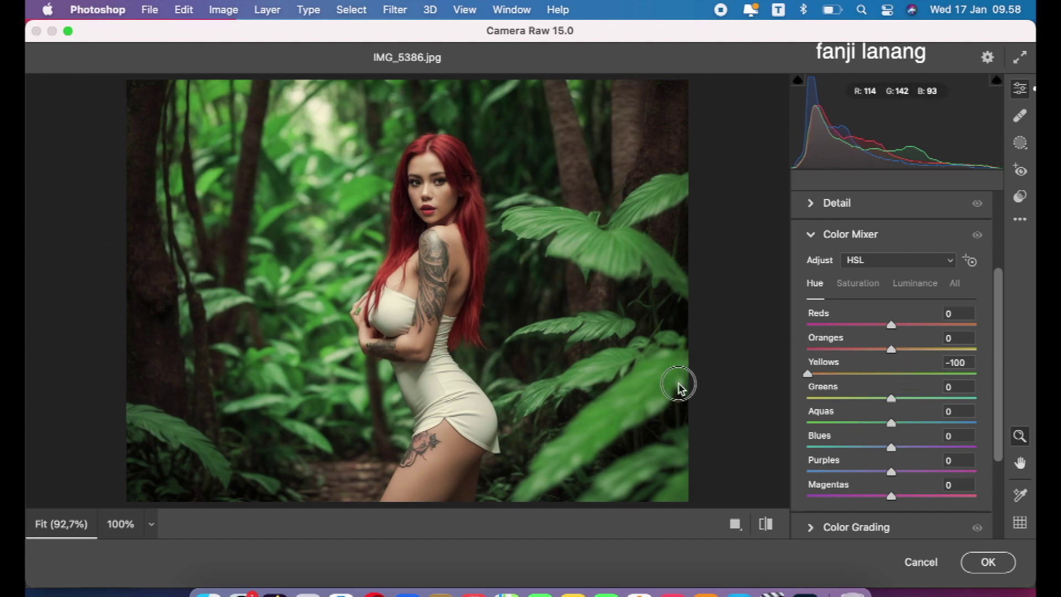
mouse_move(1009, 377)
mouse_down()
mouse_move(881, 379)
mouse_move(824, 402)
mouse_move(1019, 404)
mouse_move(918, 405)
mouse_move(1007, 419)
mouse_move(946, 419)
mouse_up()
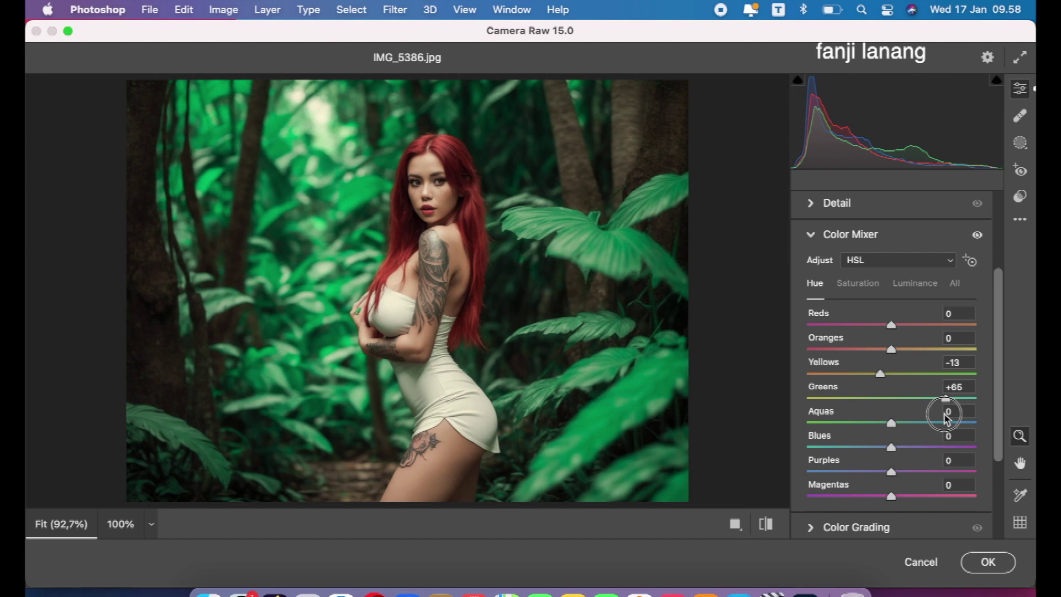
click(902, 424)
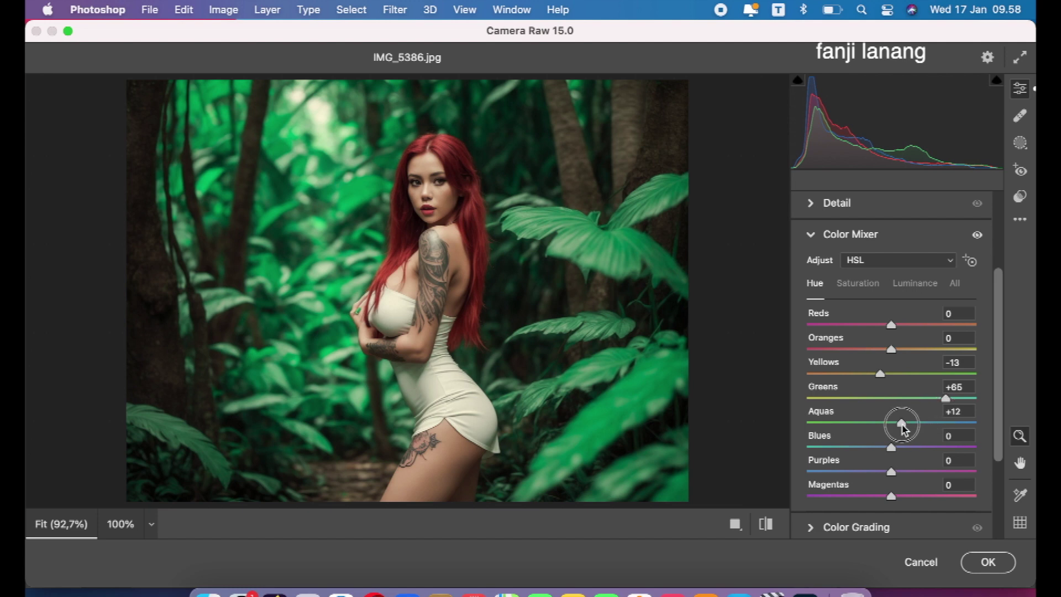
drag(902, 424, 903, 426)
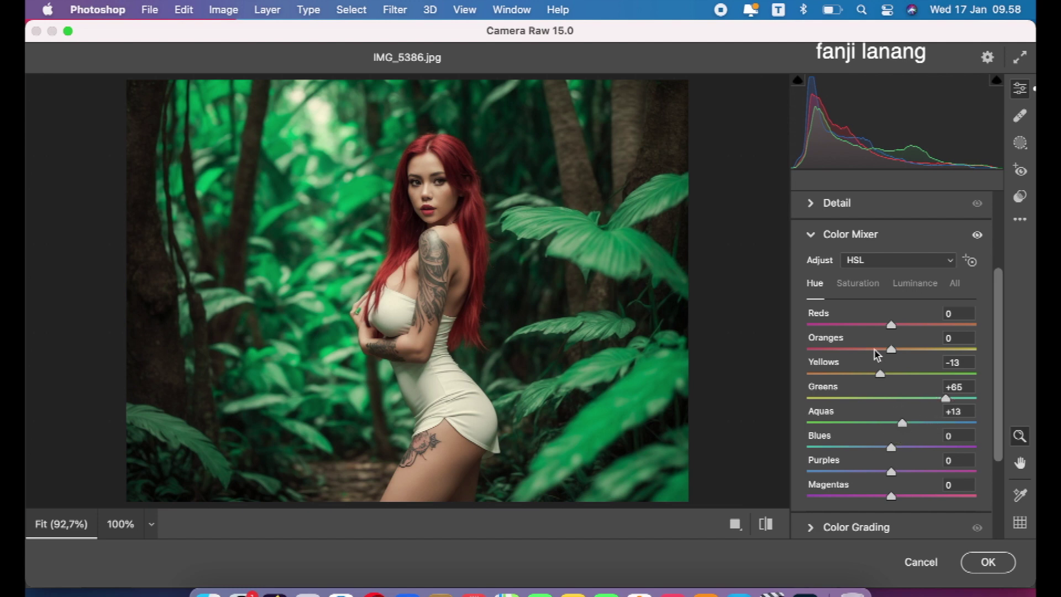
Step: Raise Greens saturation to +30 and adjust Aquas saturation
click(865, 292)
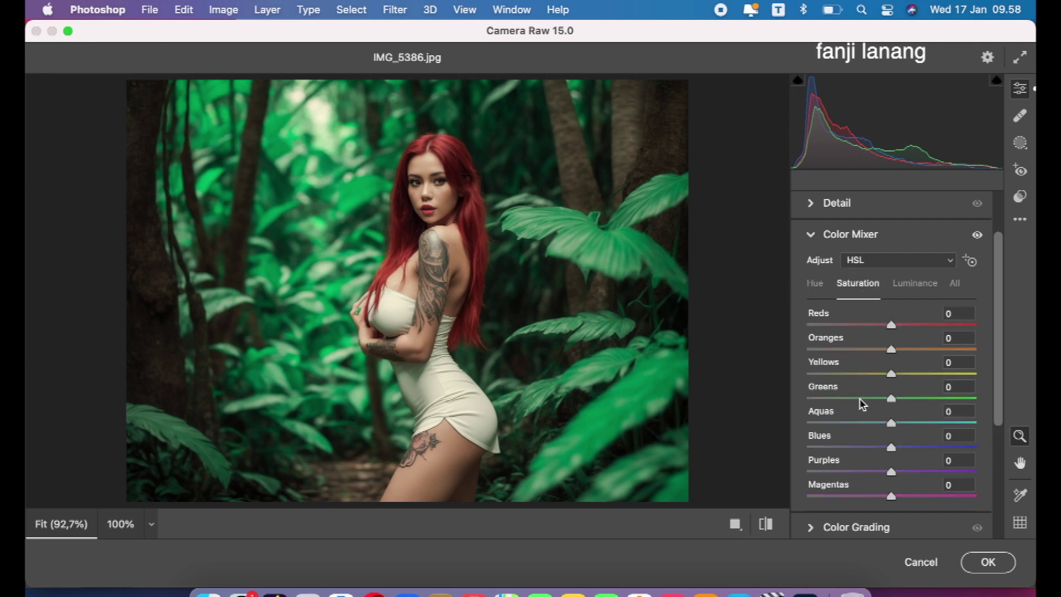
drag(891, 400, 915, 408)
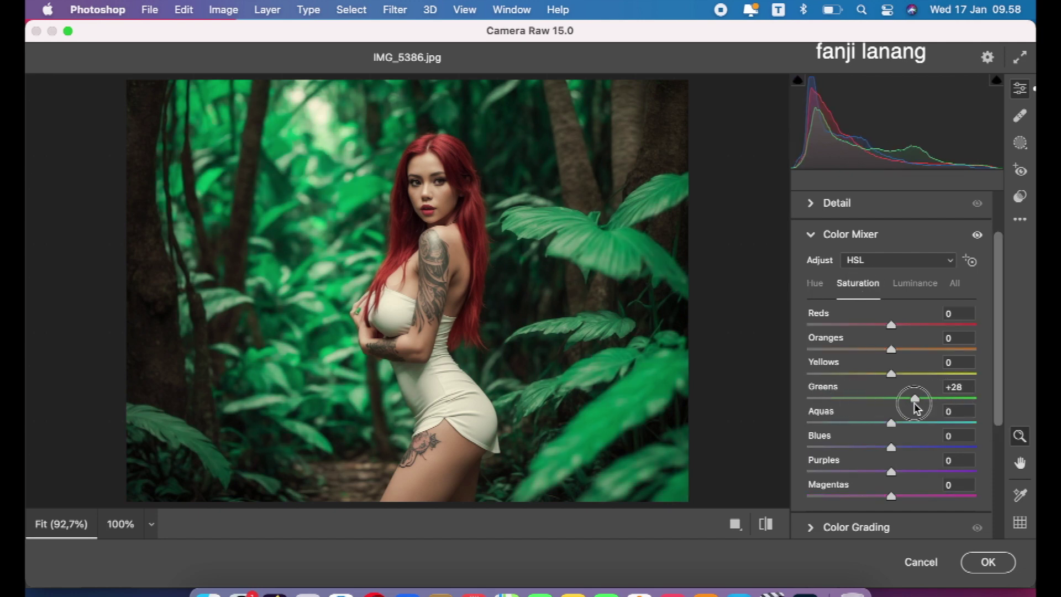
drag(915, 408, 917, 418)
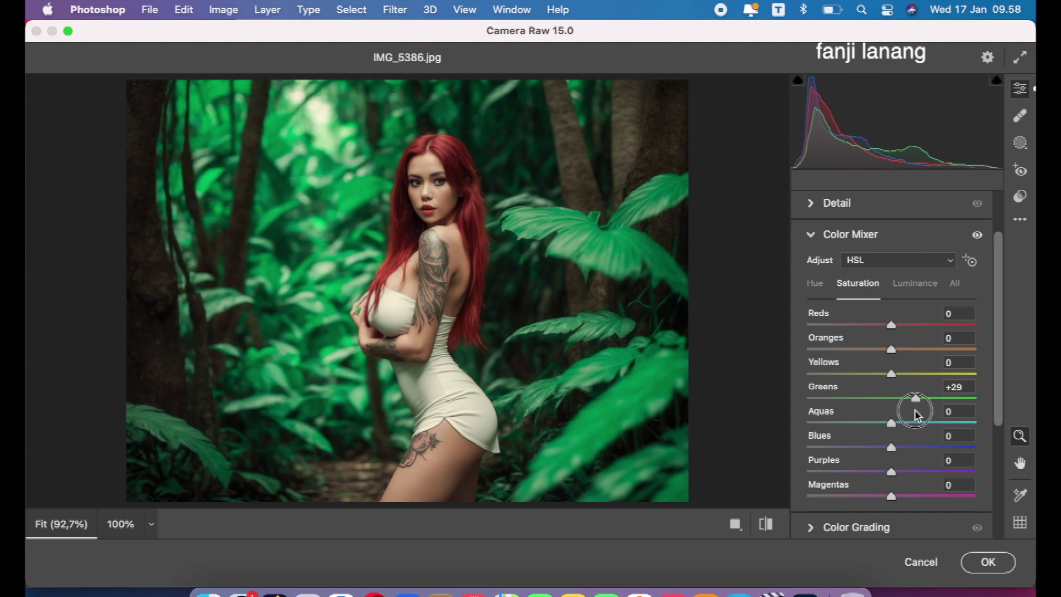
mouse_move(881, 424)
mouse_down()
mouse_move(780, 429)
mouse_move(863, 431)
mouse_up()
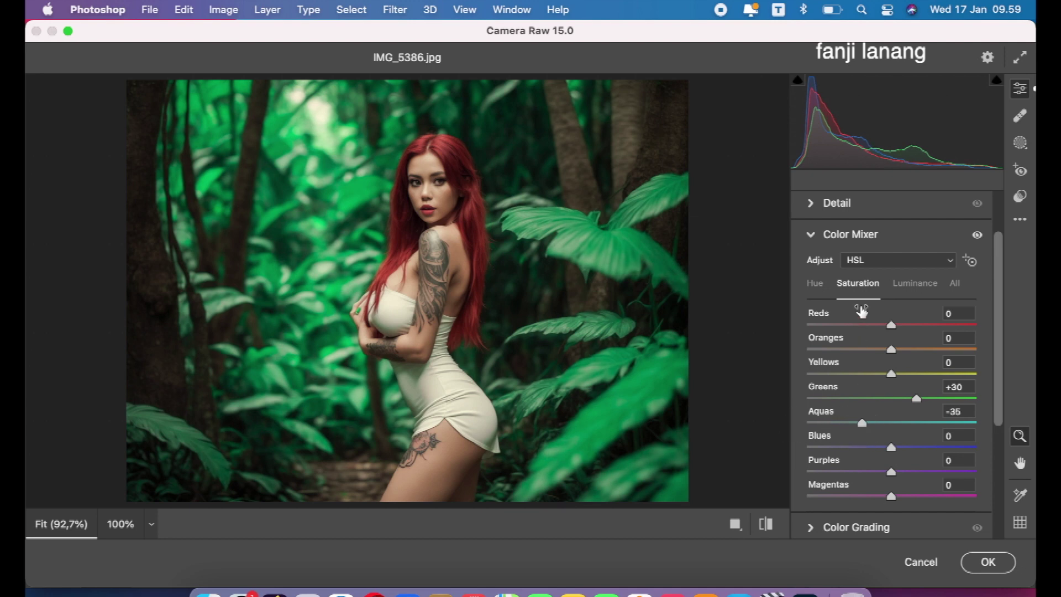
Step: Set luminance to Greens −30, Yellows +10 and Oranges +10
click(902, 287)
drag(890, 398, 869, 407)
drag(902, 375, 899, 384)
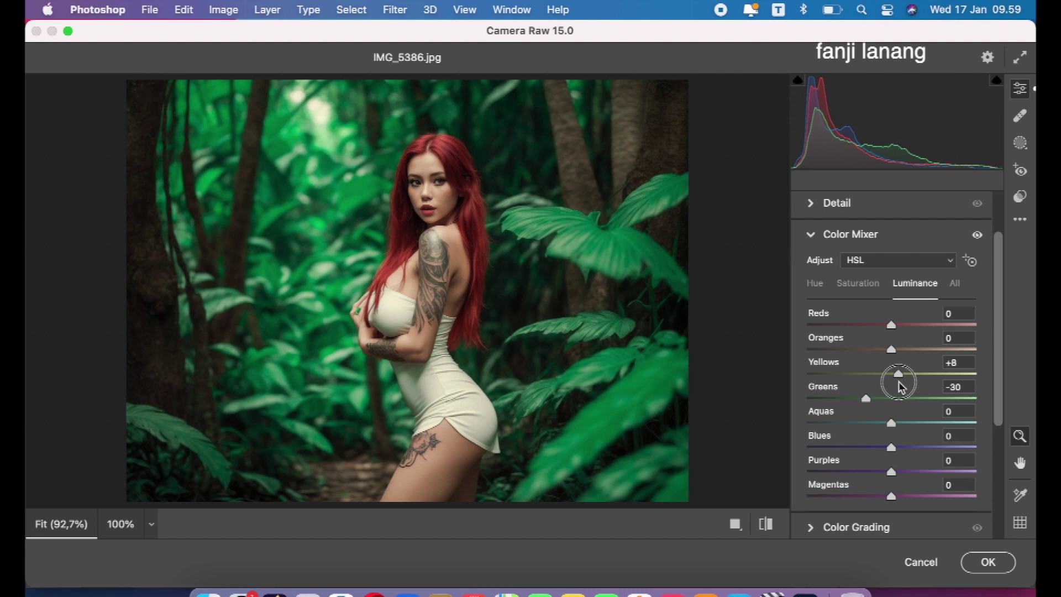
drag(900, 384, 902, 393)
drag(900, 349, 900, 351)
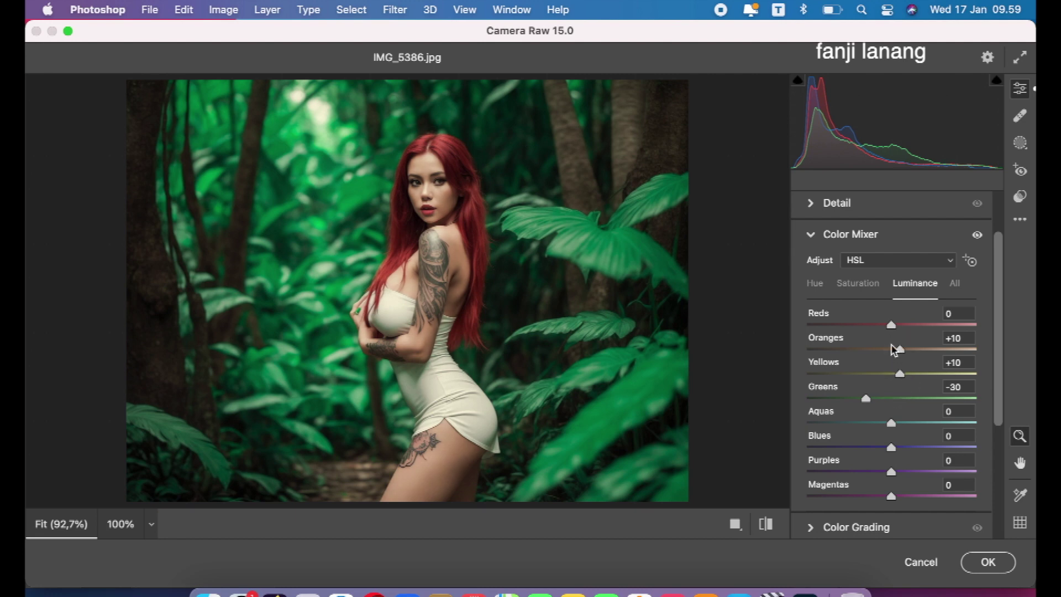
click(812, 236)
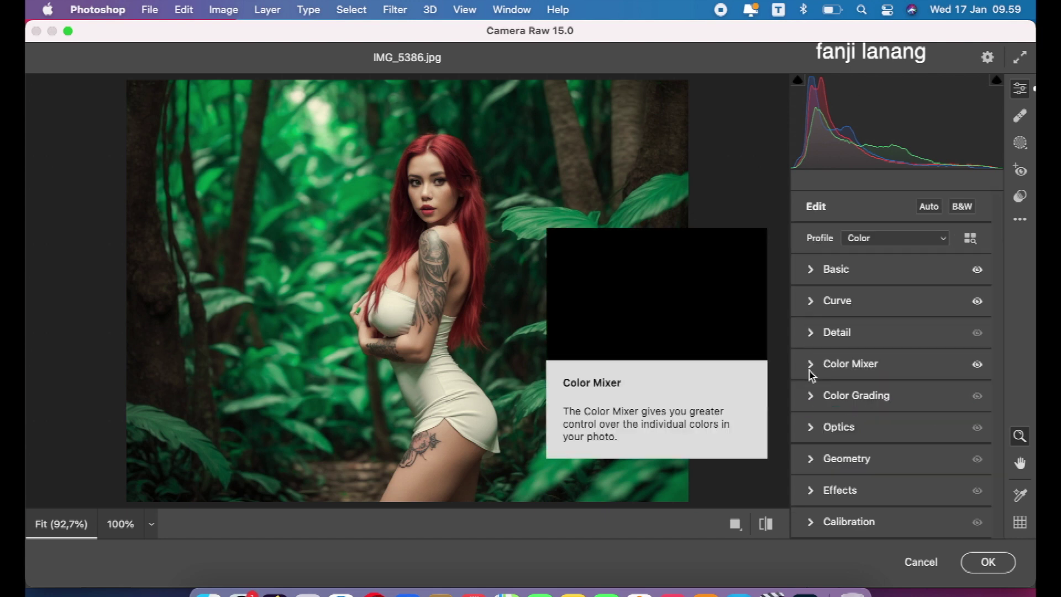
Step: Give the midtones a color grade of hue 195 and saturation 14
click(812, 396)
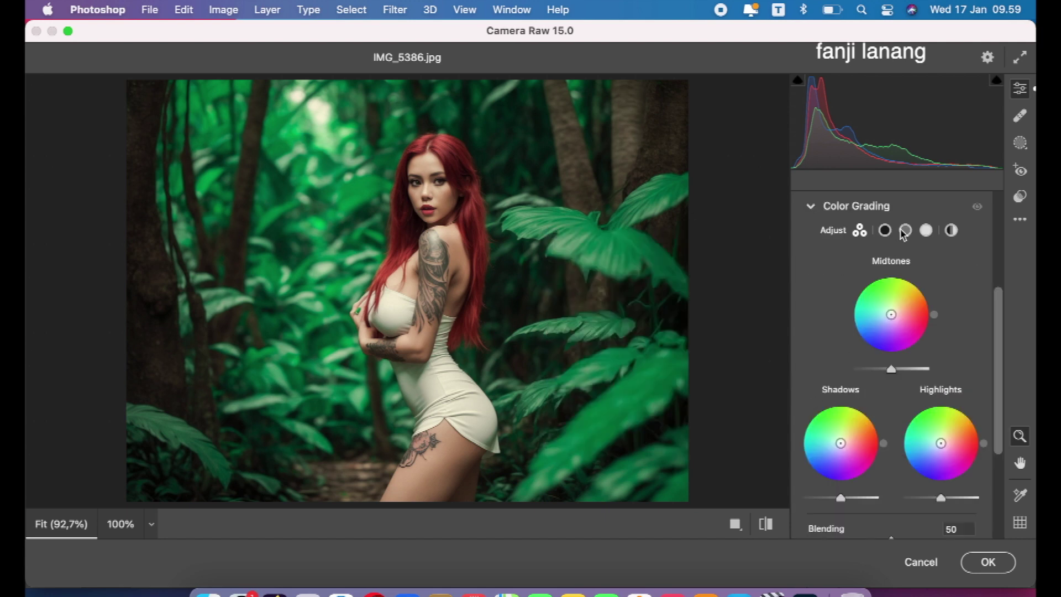
click(905, 230)
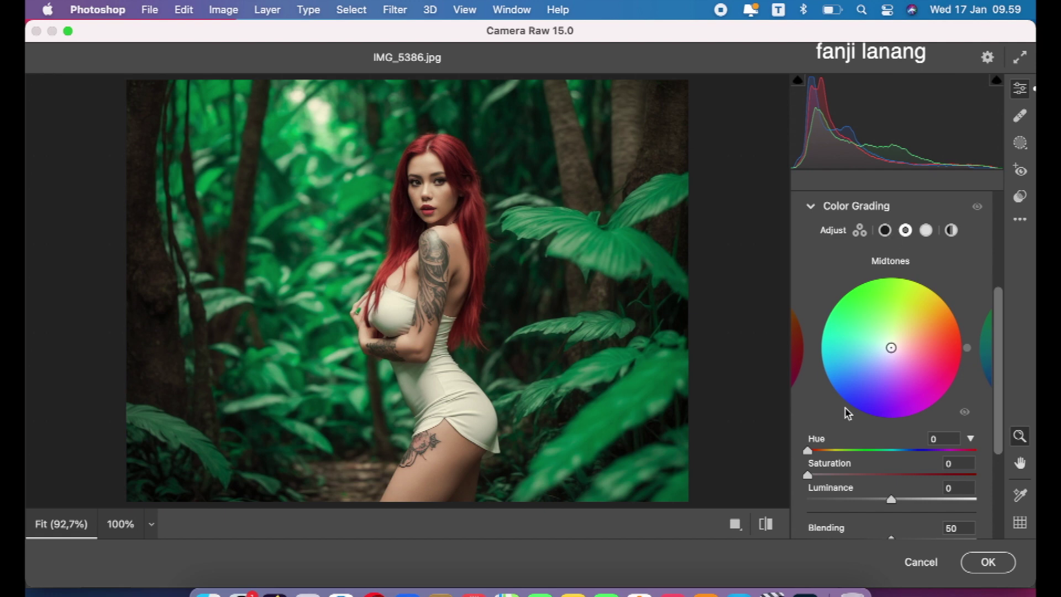
drag(837, 450, 872, 450)
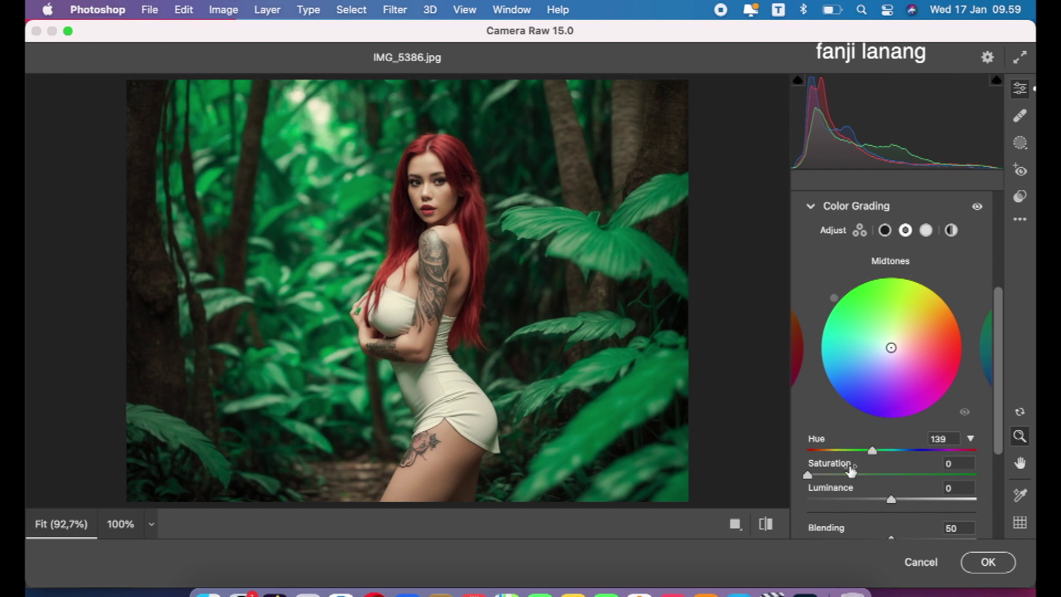
click(833, 474)
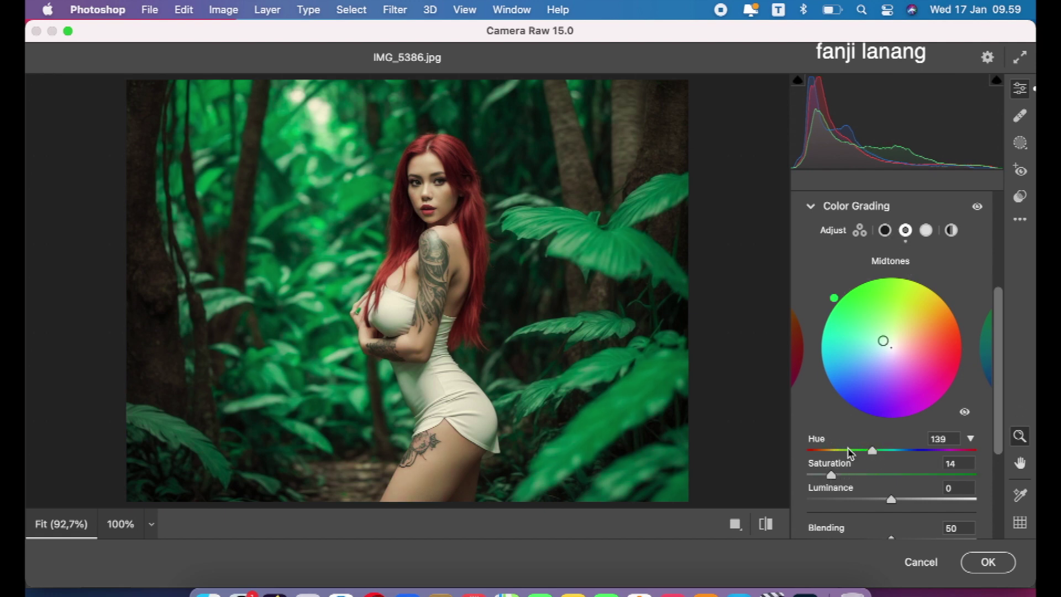
mouse_move(872, 450)
mouse_down()
mouse_move(918, 451)
mouse_move(899, 456)
mouse_up()
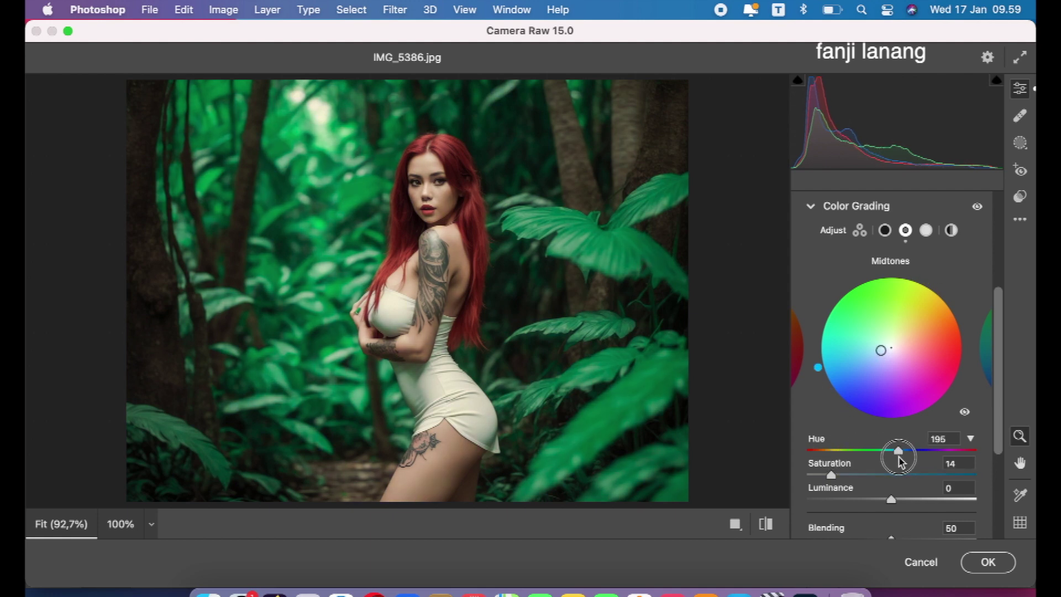
click(811, 206)
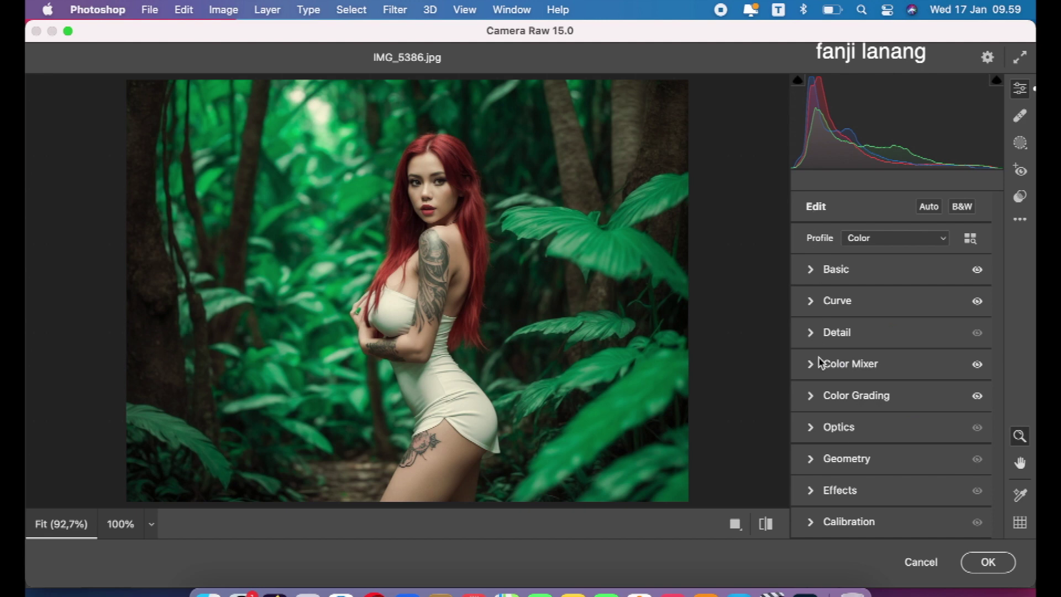
Step: Add a vignette to darken the photo's edges in Optics
click(816, 428)
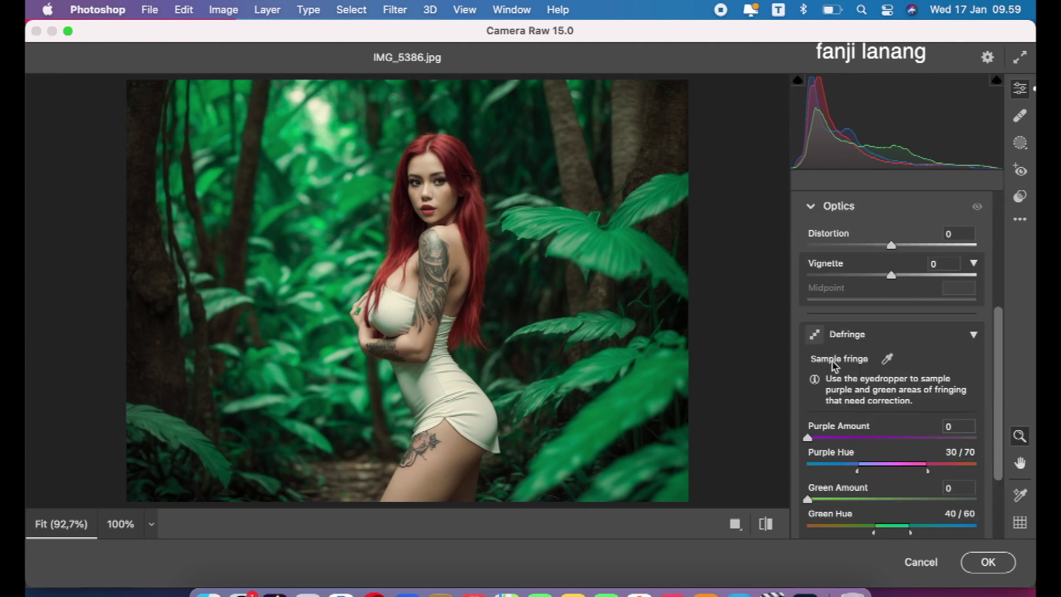
click(857, 275)
click(810, 206)
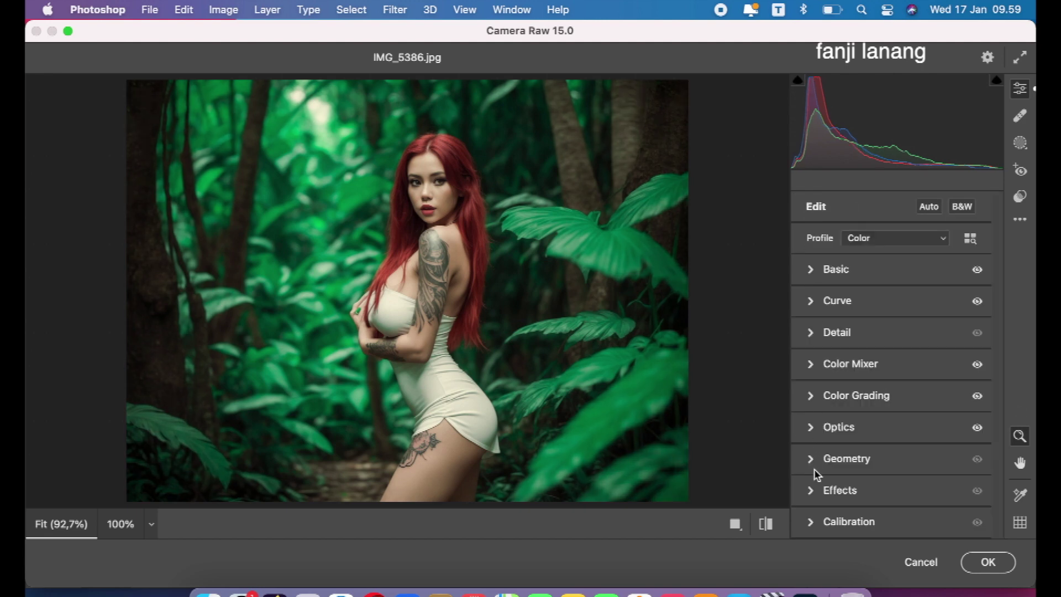
Step: Set calibration red hue +25, green hue +100, blue hue −20, and commit Camera Raw
click(811, 522)
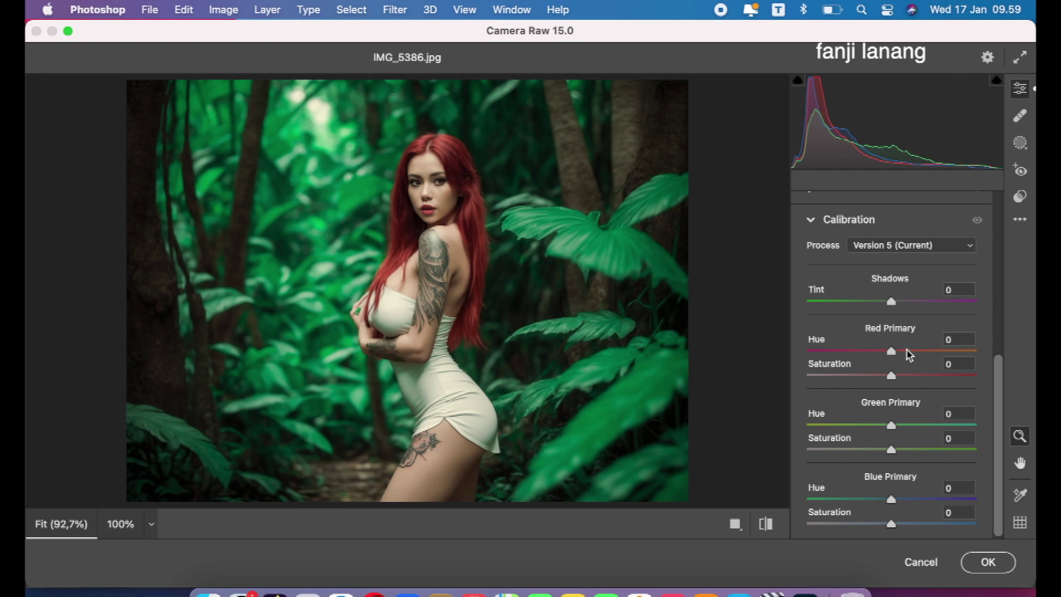
click(906, 350)
drag(891, 424, 976, 422)
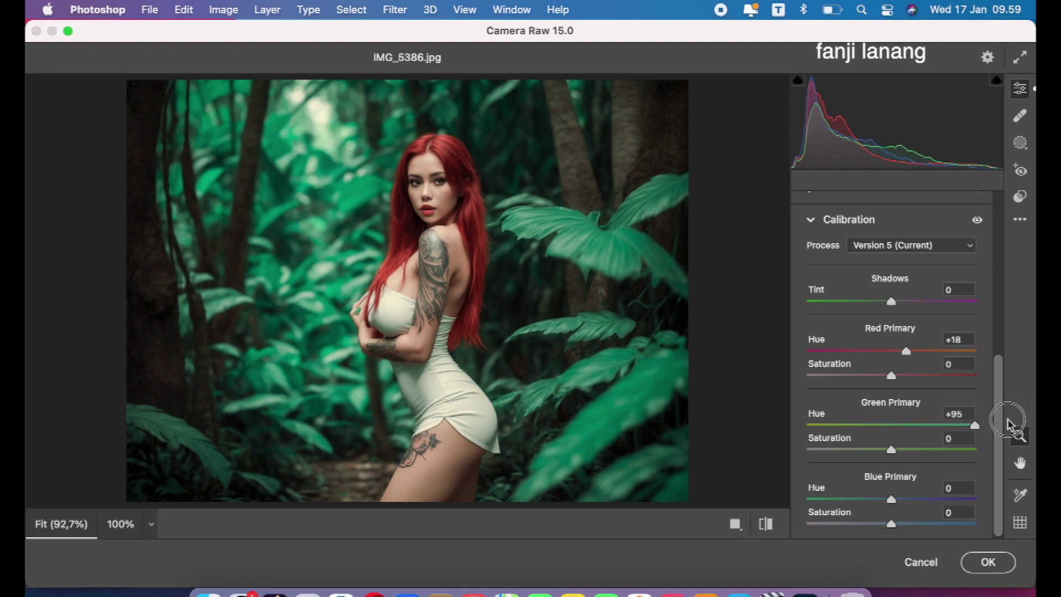
drag(889, 497, 876, 501)
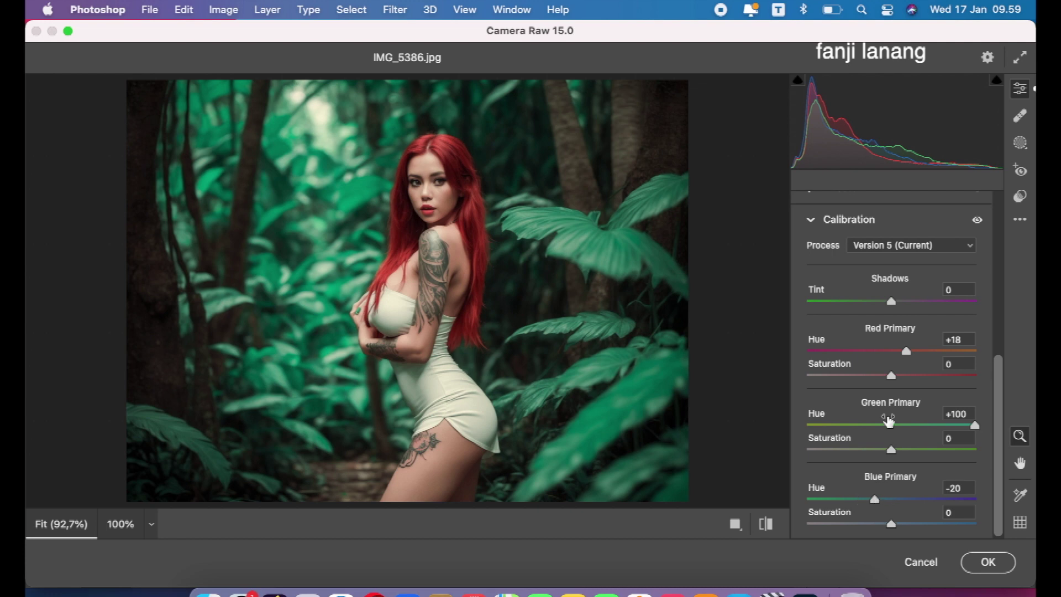
drag(908, 358, 913, 361)
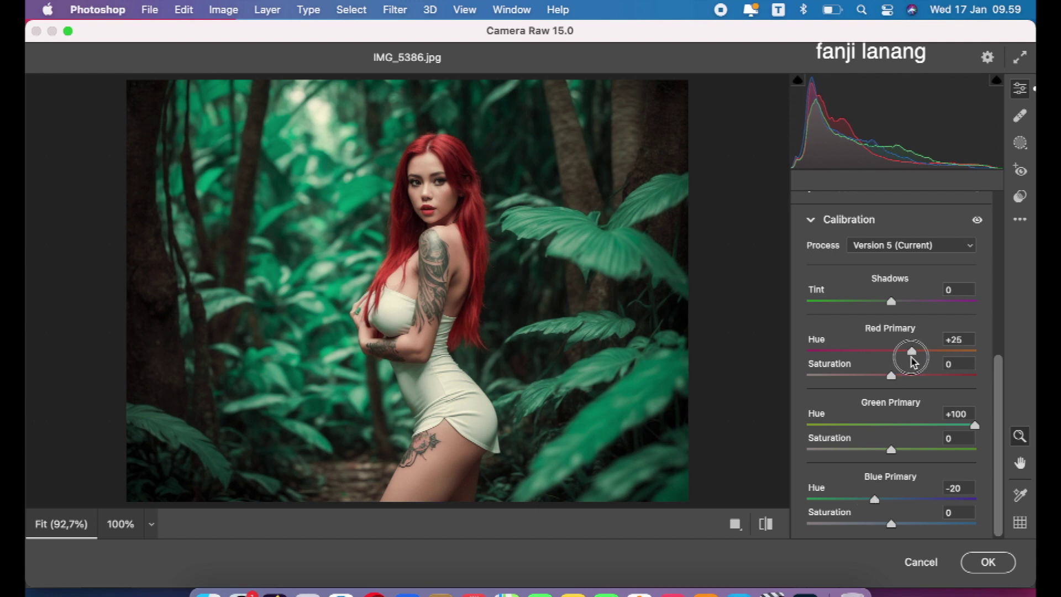
click(765, 524)
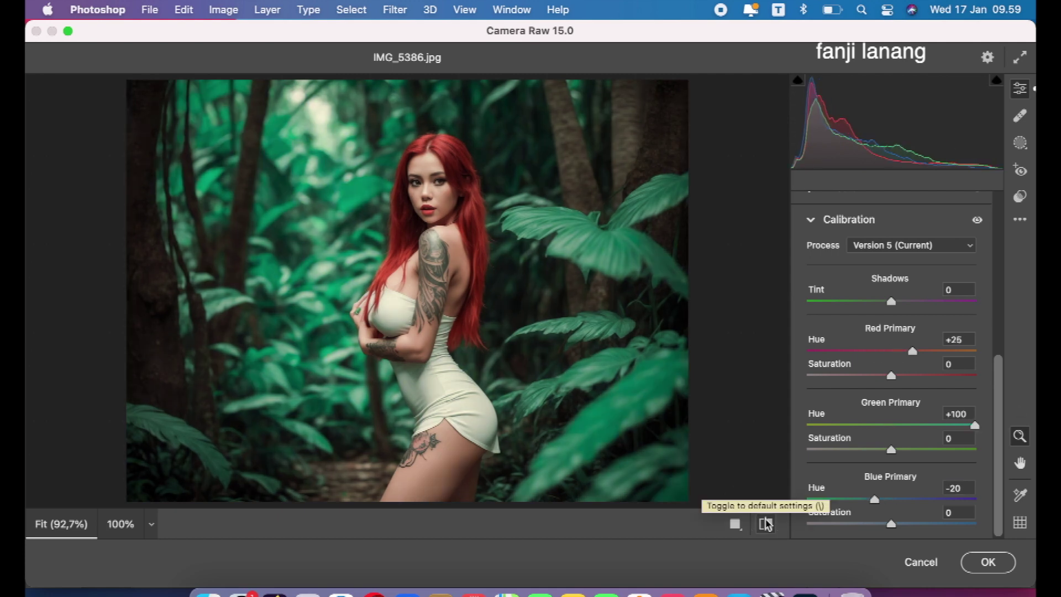
click(987, 562)
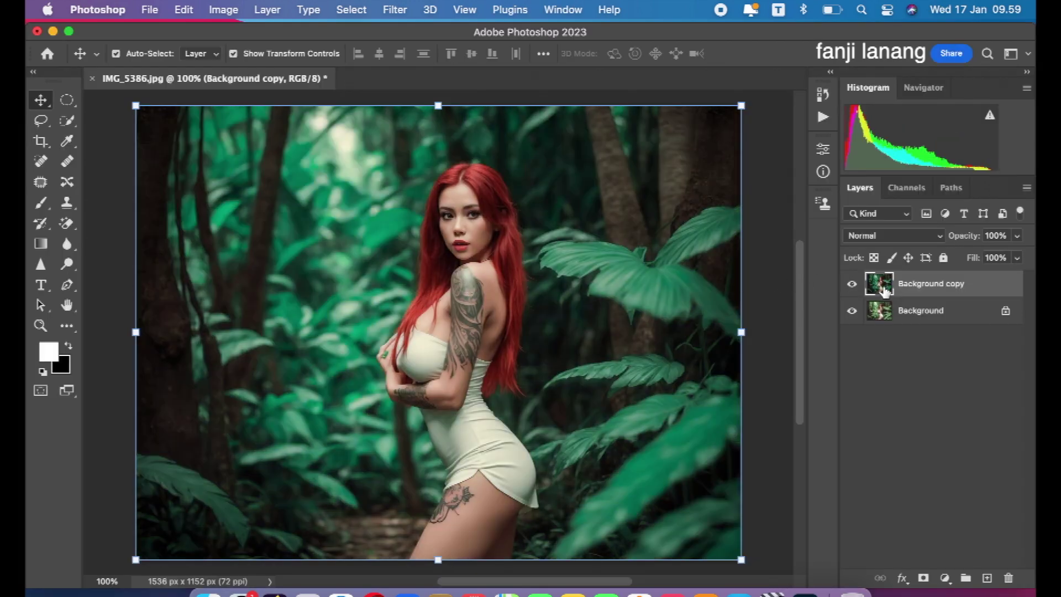
Step: Compare the graded layer with the original, then add a Selective Color adjustment layer
click(851, 285)
click(850, 285)
click(945, 578)
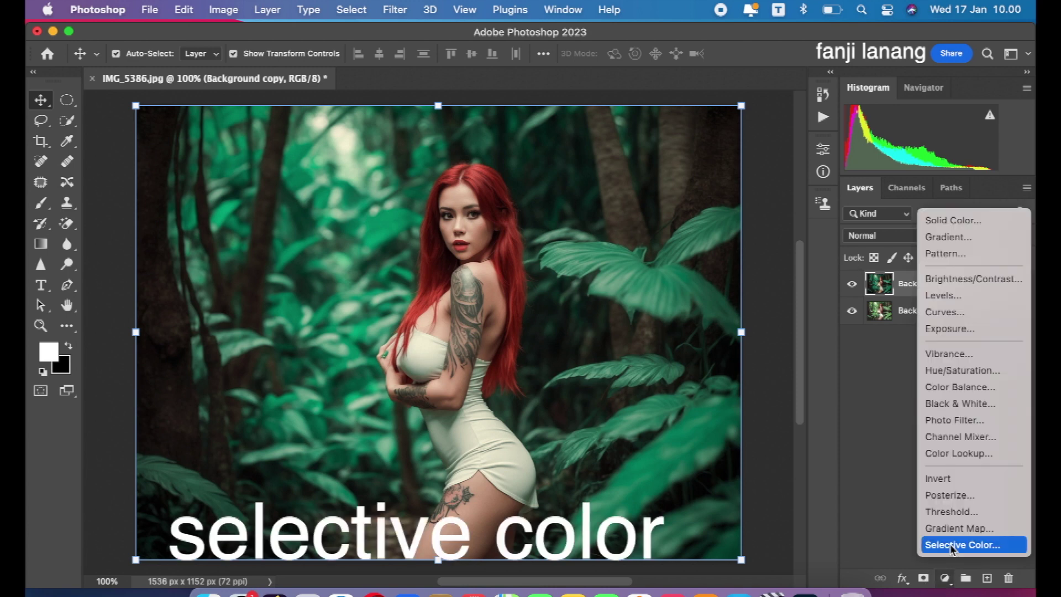
click(951, 545)
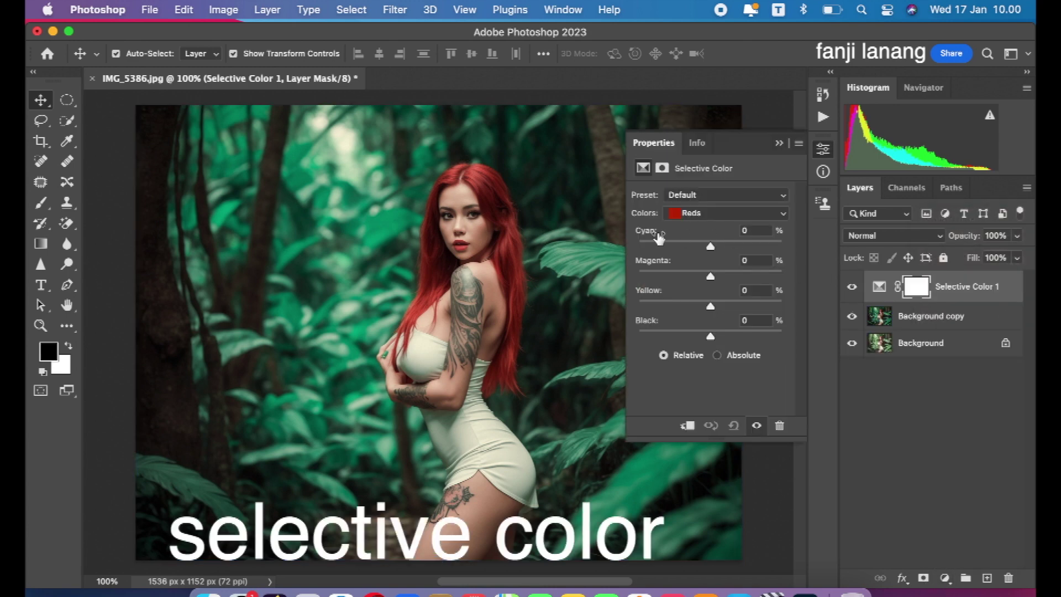
Step: For Reds, set Cyan −32, Magenta −18, Yellow +10 and Black +9
click(679, 243)
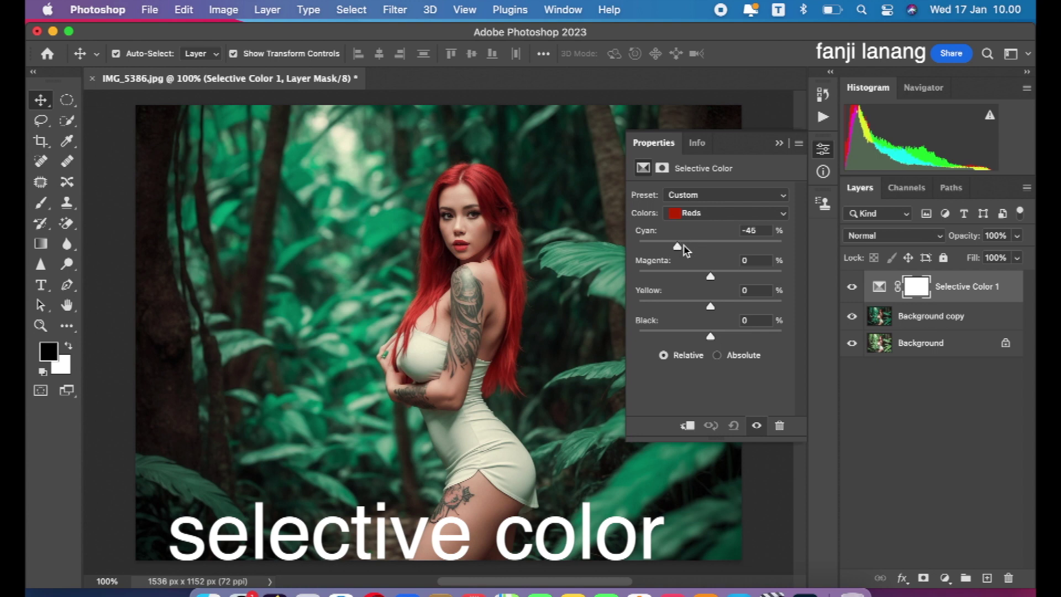
click(698, 273)
drag(716, 314, 717, 338)
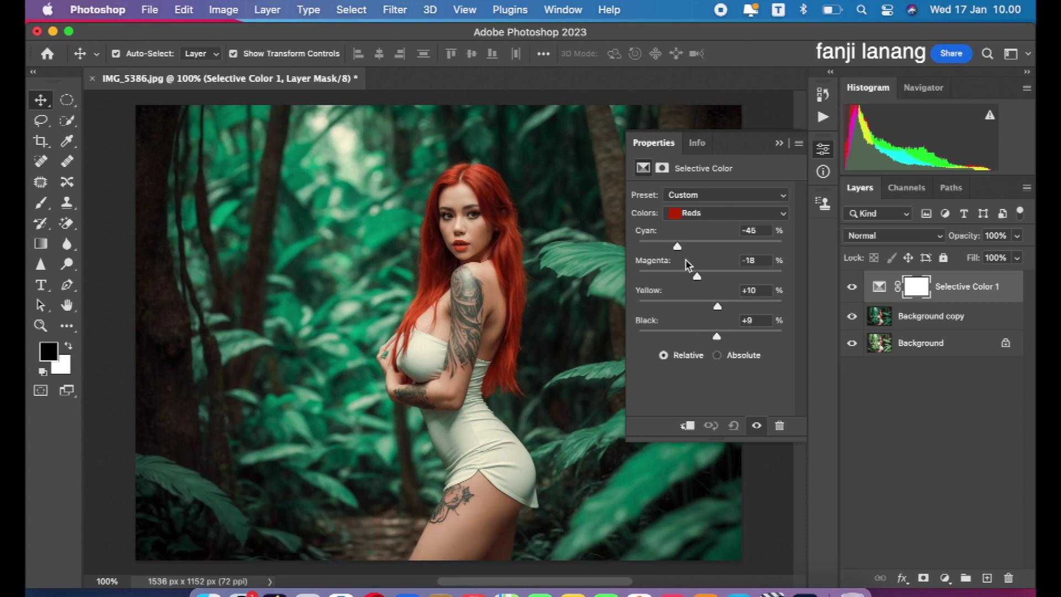
drag(677, 246, 687, 247)
Step: For Blacks, set Magenta +5 and Yellow −5
click(693, 214)
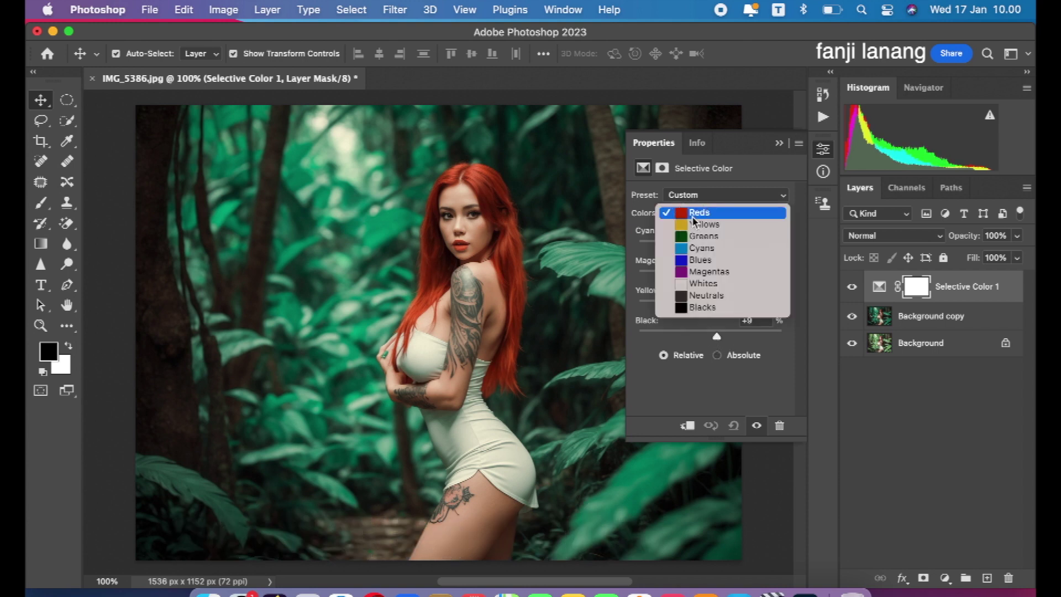
click(697, 307)
drag(708, 307, 715, 280)
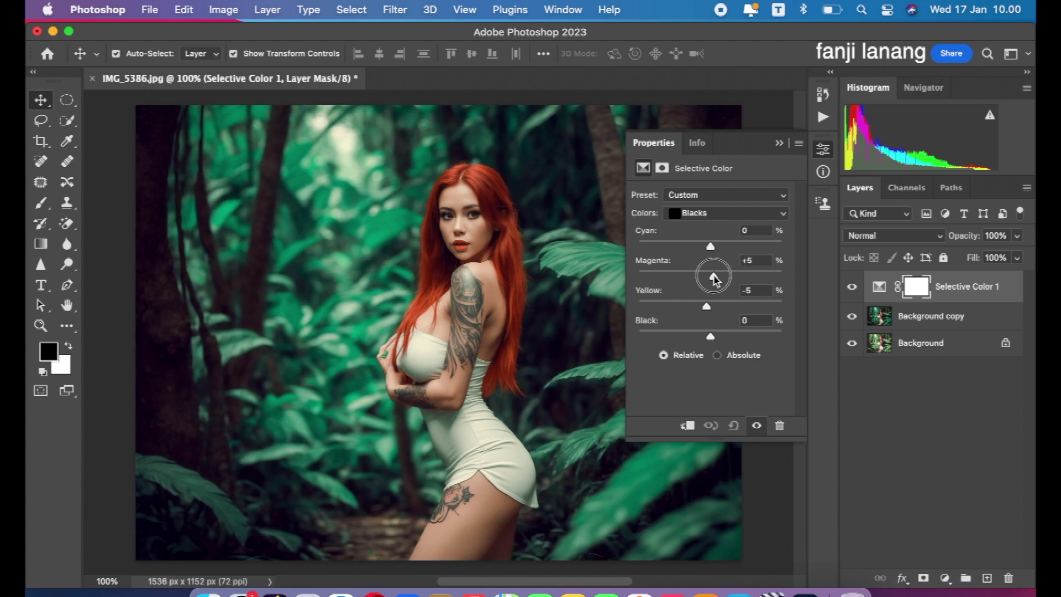
click(779, 143)
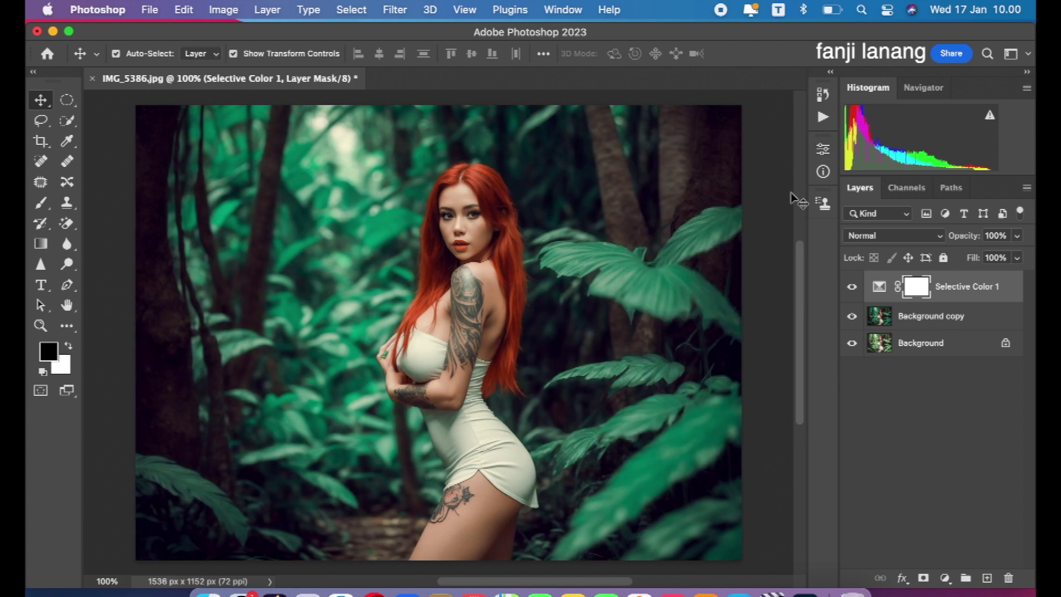
click(852, 287)
click(852, 287)
click(852, 316)
click(852, 287)
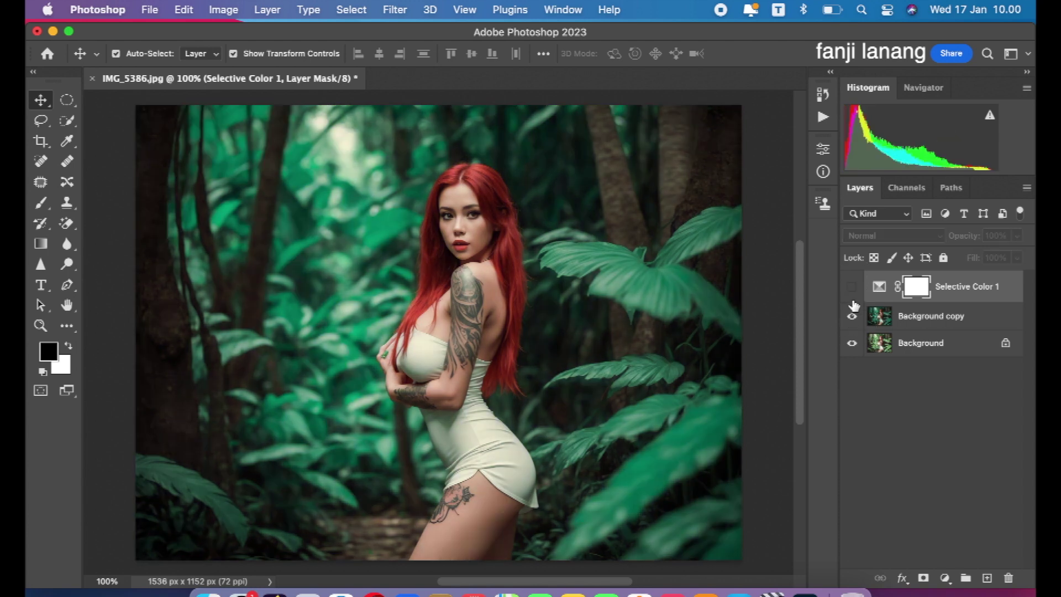